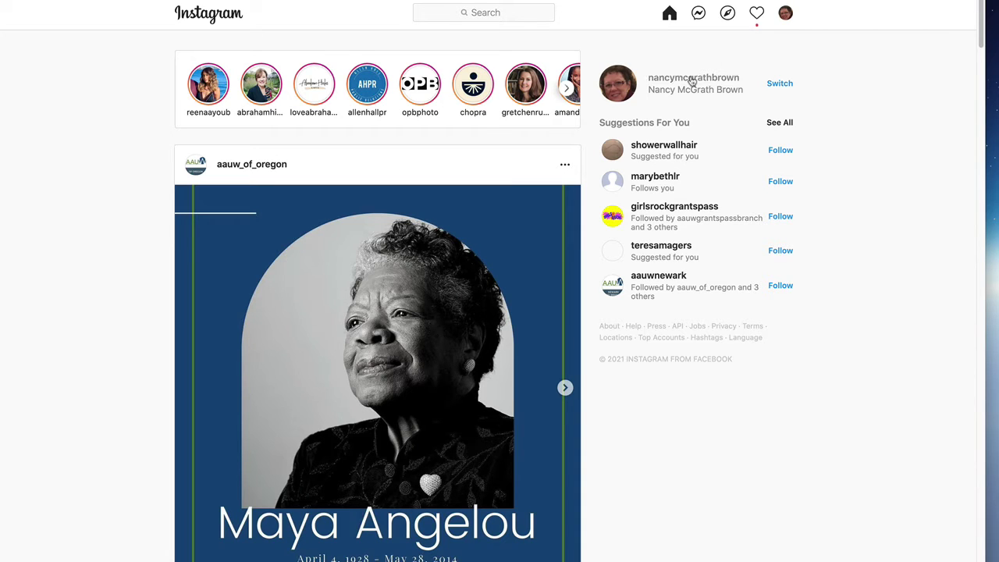
Open your profile from the home feed sidebar to see its three existing posts
{"action": "left_click", "coordinate": [690, 79]}
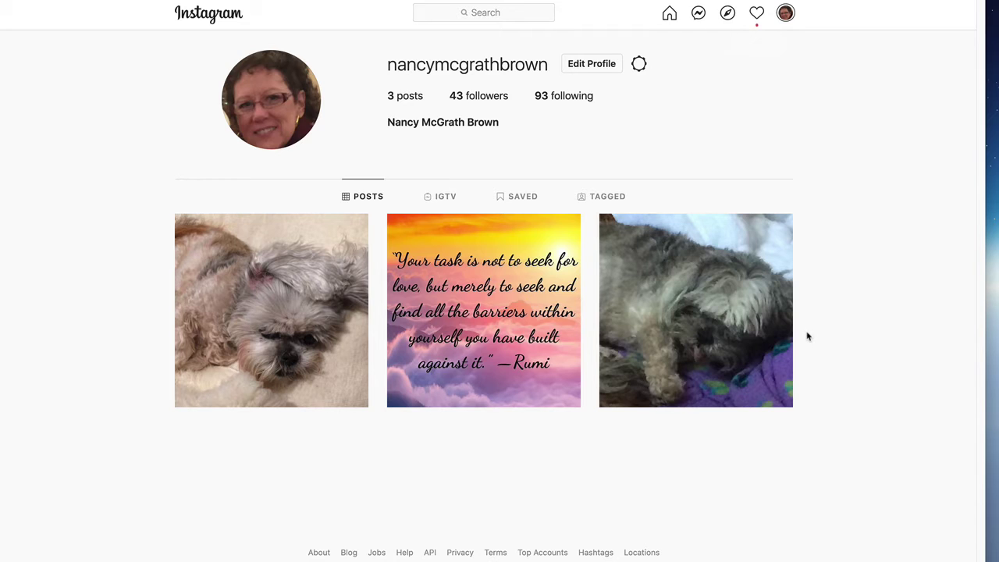
Inspect the page, switch Chrome to iPhone X device mode, and reload the profile in mobile layout
{"action": "right_click", "coordinate": [676, 353]}
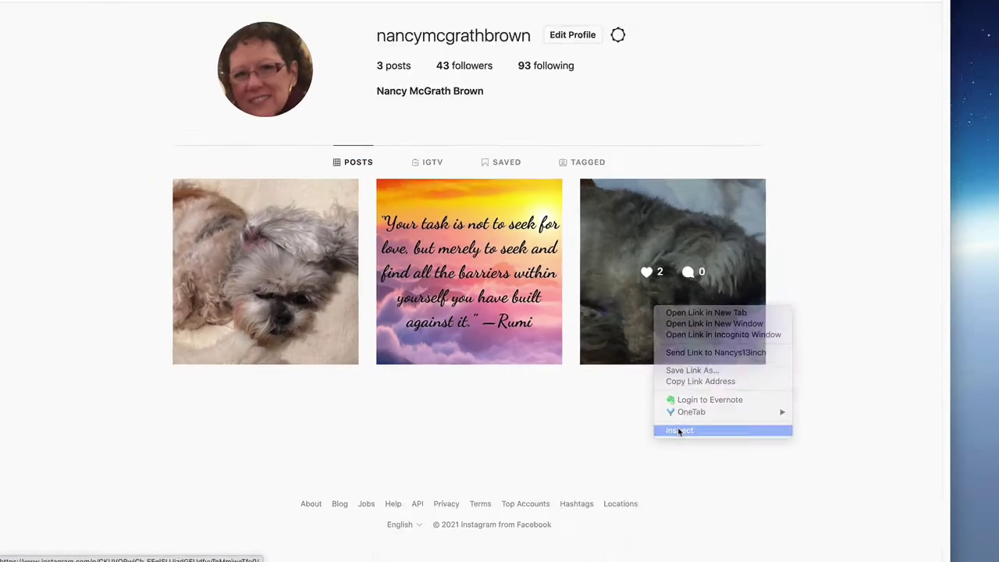
{"action": "left_click", "coordinate": [720, 511]}
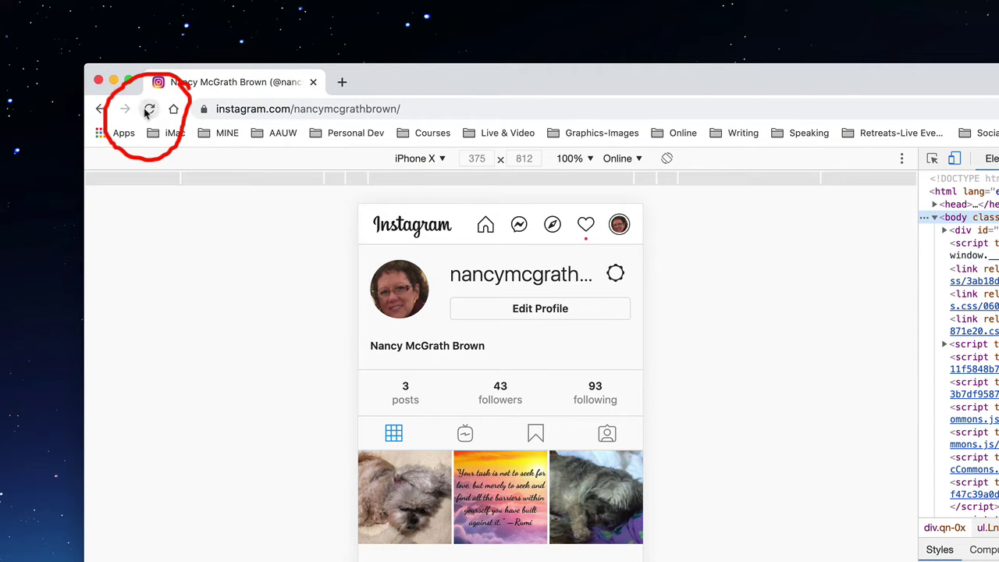
{"action": "left_click", "coordinate": [148, 111]}
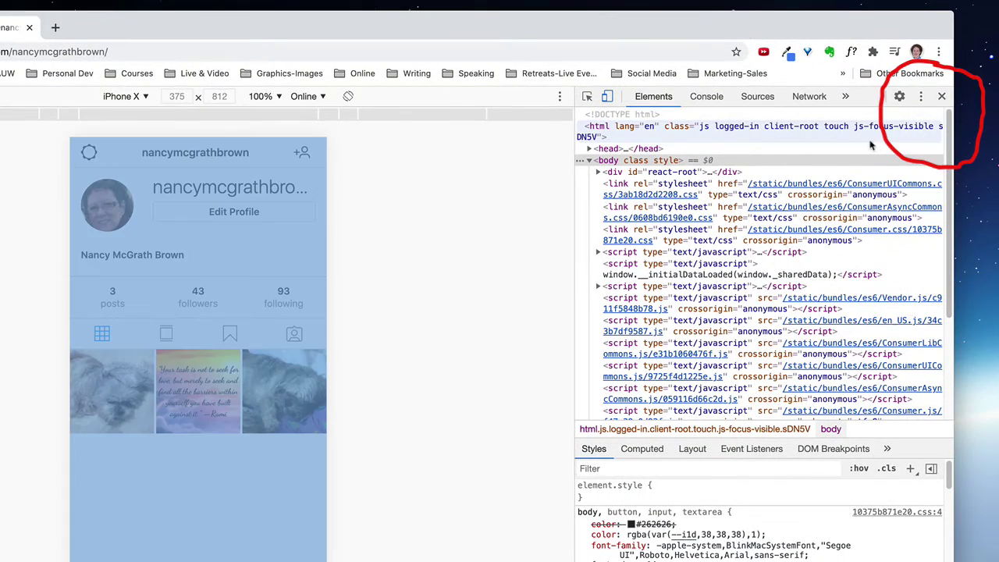
Close DevTools and start a new post with the woman-on-giraffe photo from Pictures > Carousel Pics 12-17
{"action": "left_click", "coordinate": [942, 97]}
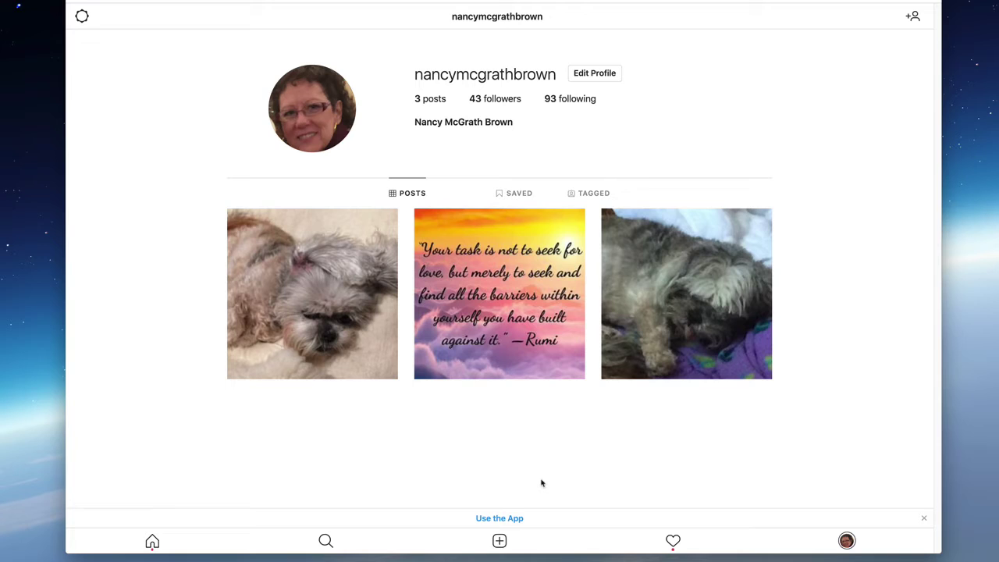
{"action": "left_click", "coordinate": [499, 541]}
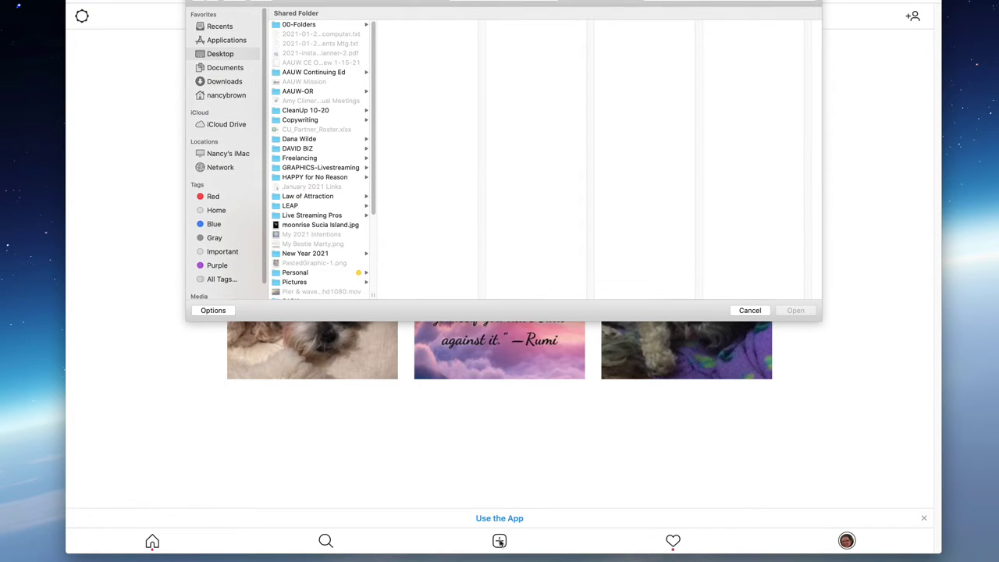
{"action": "left_click", "coordinate": [296, 284]}
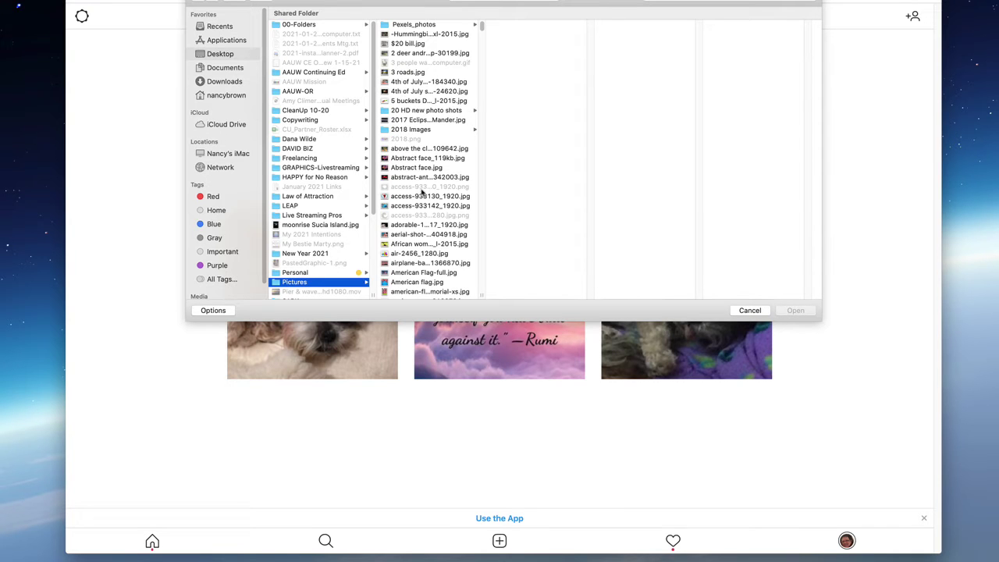
{"action": "scroll", "coordinate": [422, 149], "scroll_direction": "down", "scroll_amount": 5}
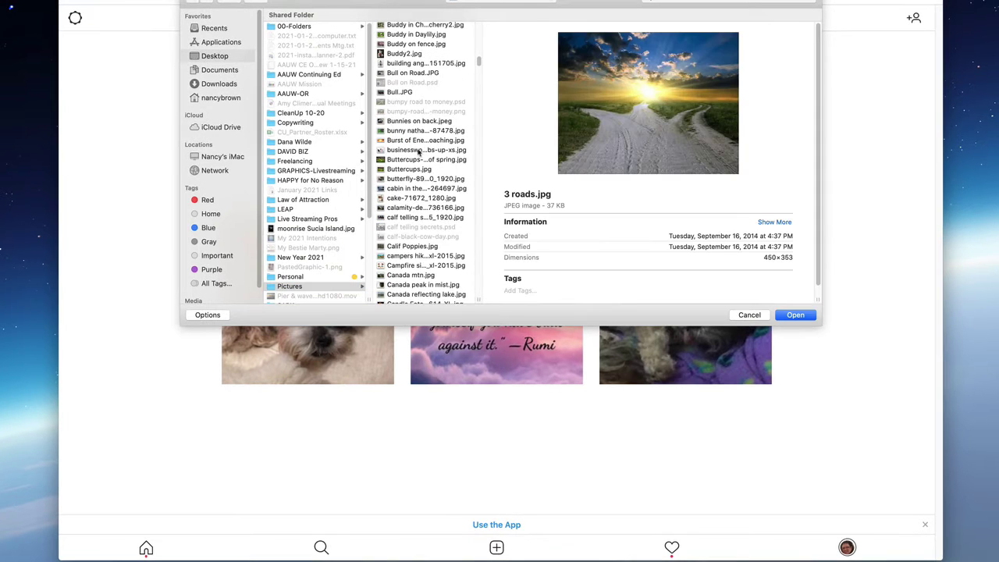
{"action": "scroll", "coordinate": [419, 152], "scroll_direction": "down", "scroll_amount": 8}
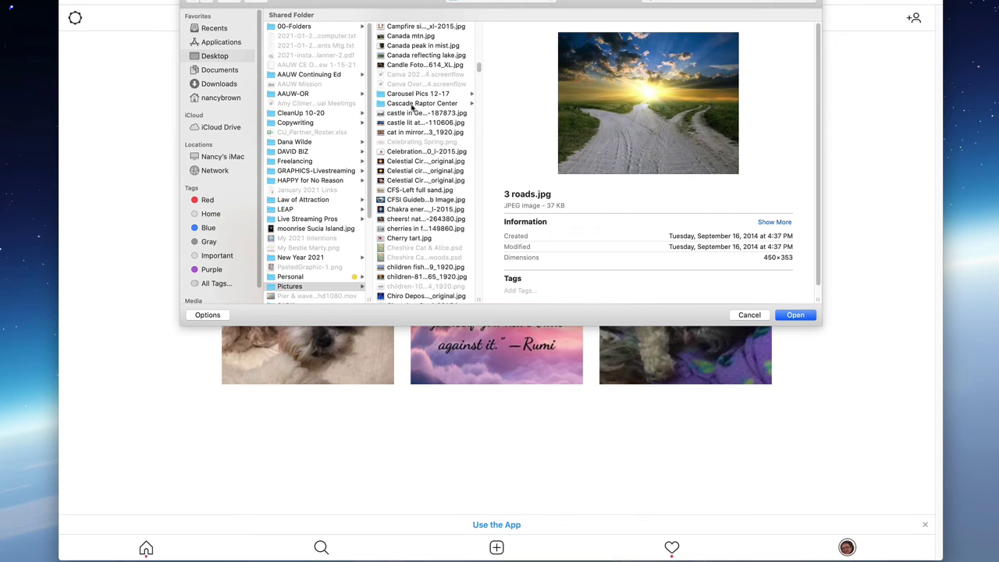
{"action": "left_click", "coordinate": [414, 94]}
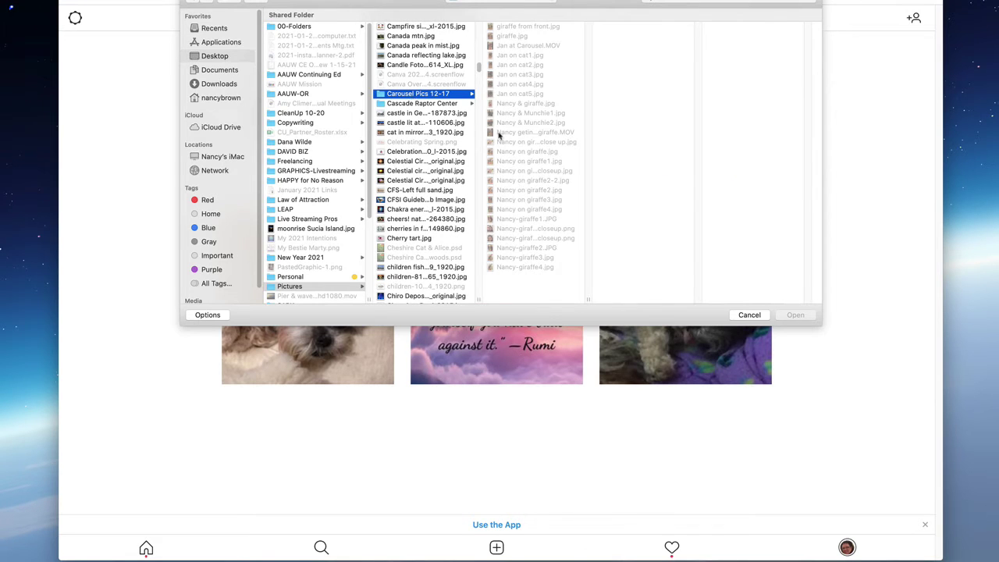
{"action": "left_click", "coordinate": [527, 162]}
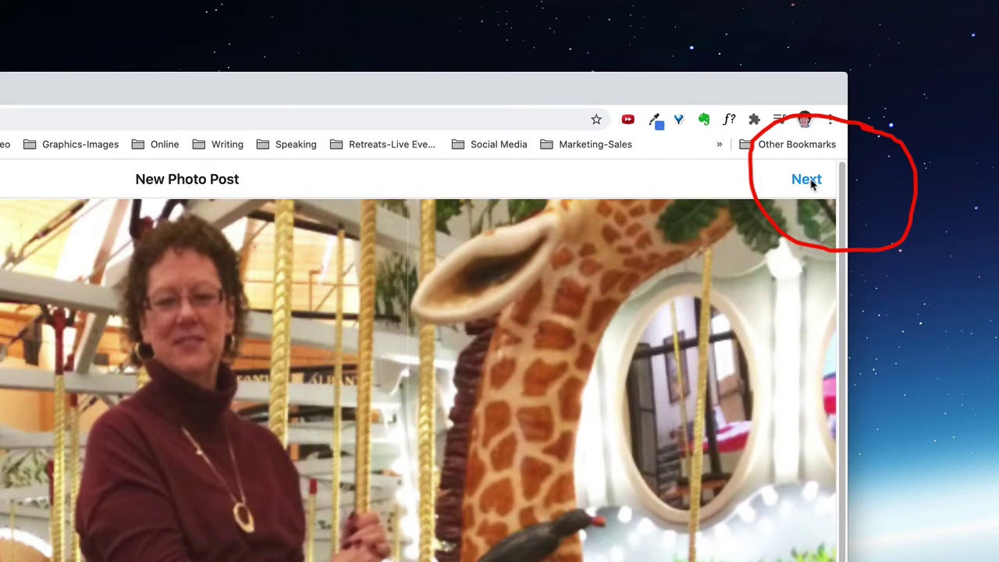
Caption the post 'I wish the carousel was still open for us all to play together. (Ah, they are taking reservations for very small groups!)'
{"action": "left_click", "coordinate": [809, 181]}
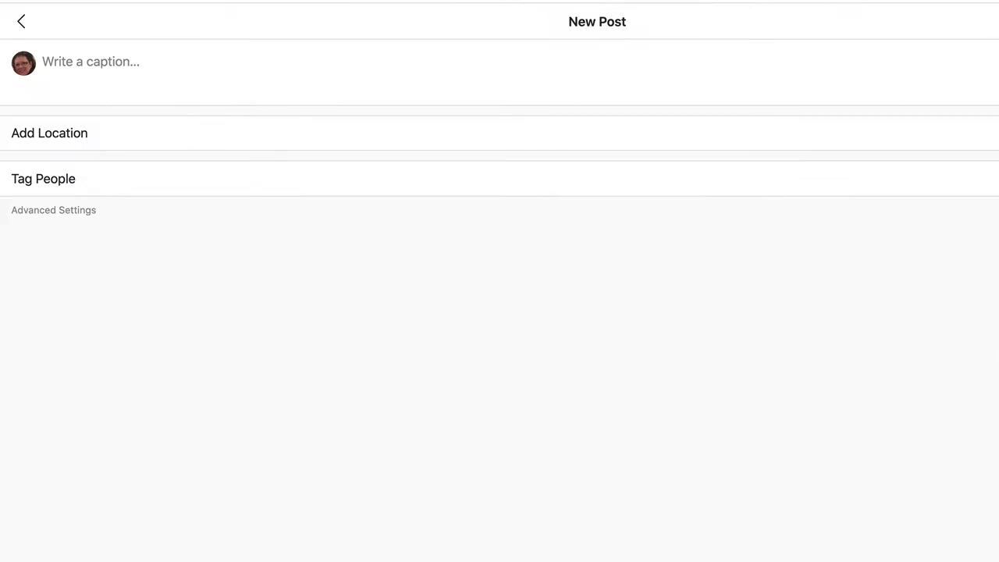
{"action": "left_click", "coordinate": [122, 64]}
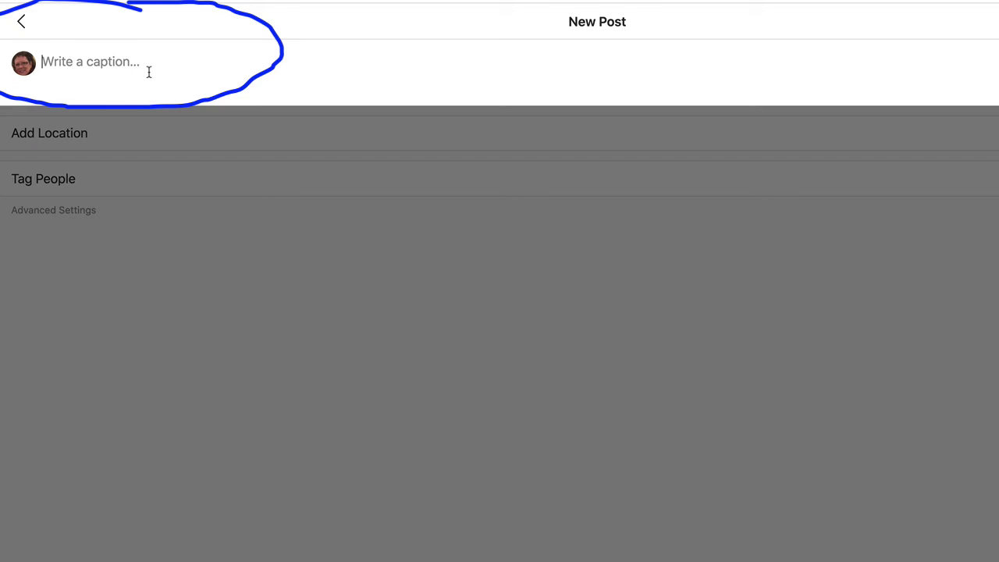
{"action": "type", "text": "I"}
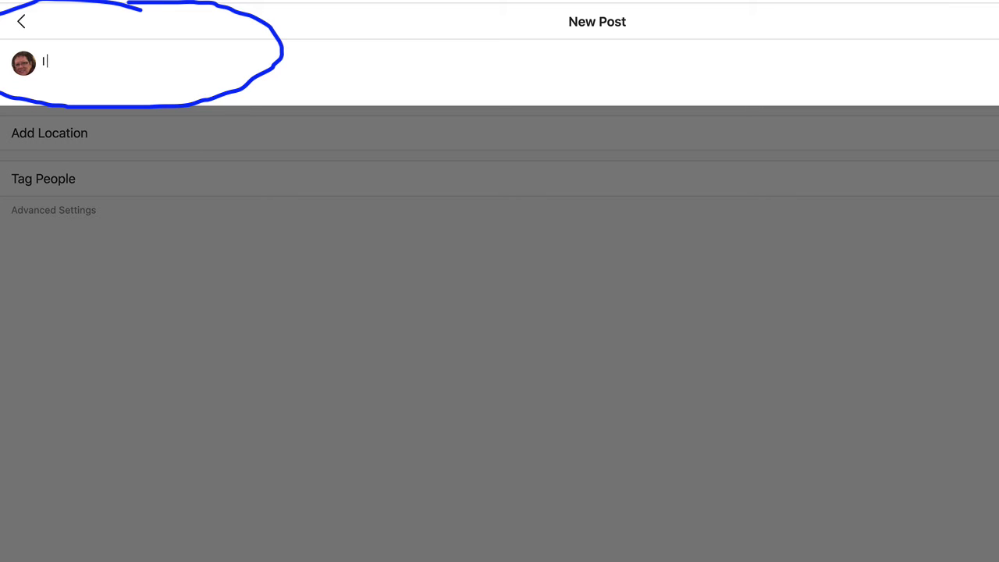
{"action": "type", "text": " wish the caro"}
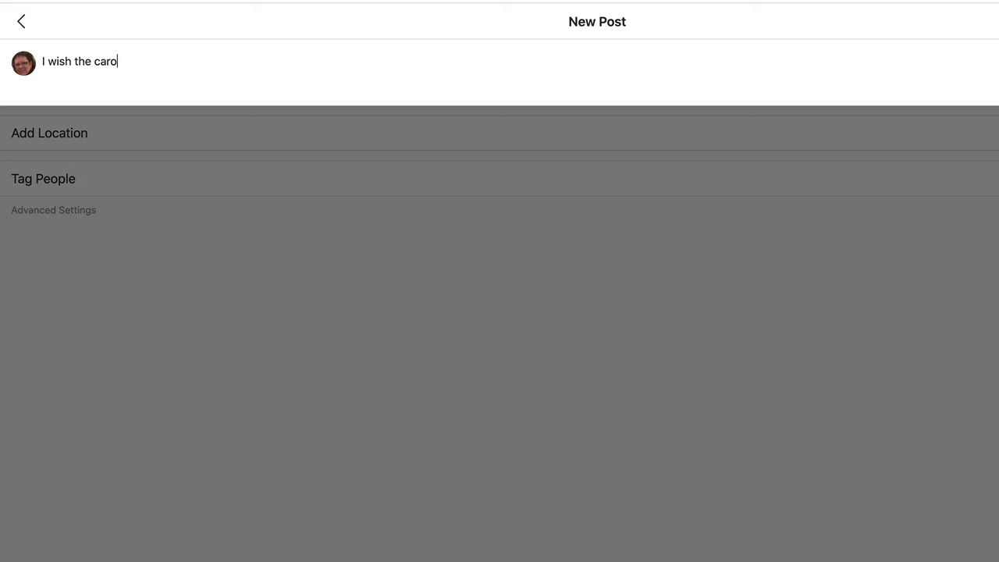
{"action": "type", "text": "usel was still open"}
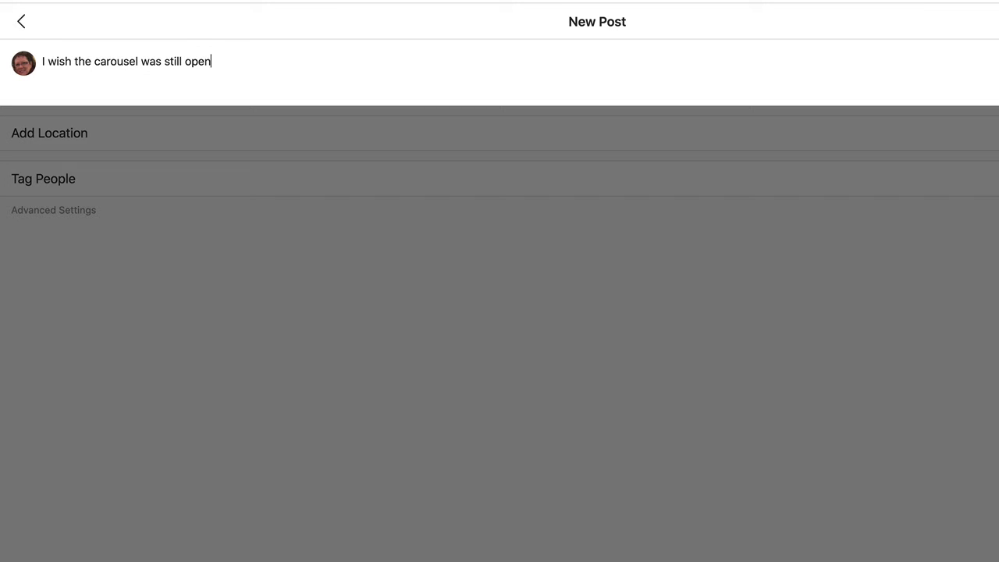
{"action": "type", "text": " for us all to ply"}
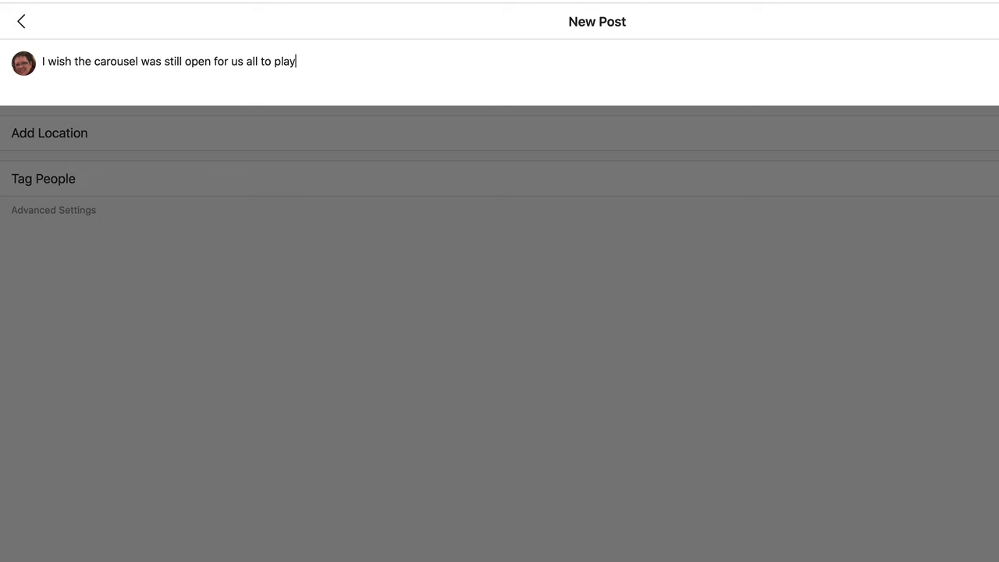
{"action": "type", "text": "together. (Ah, they d"}
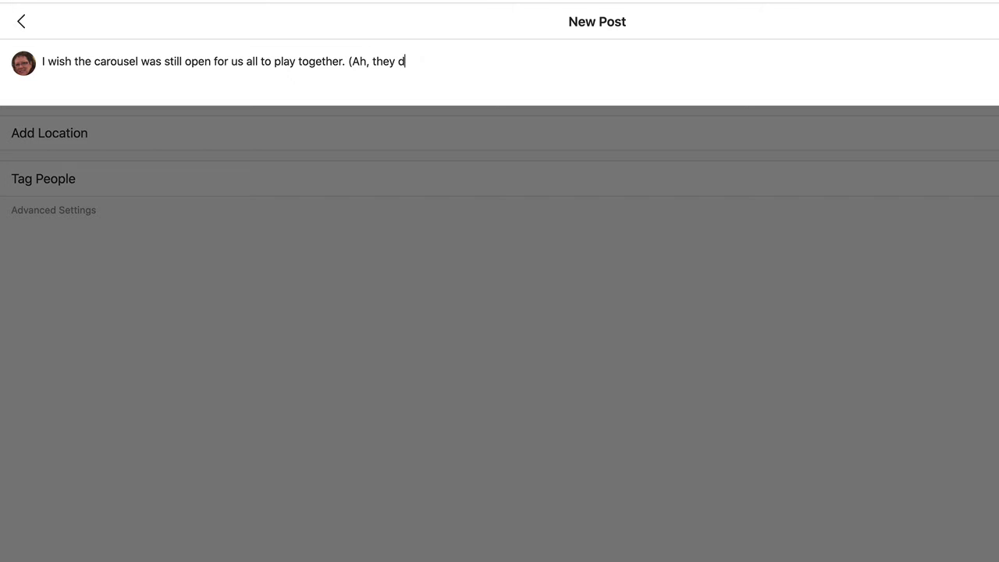
{"action": "type", "text": "s"}
{"action": "key", "text": "BackSpace"}
{"action": "key", "text": "BackSpace"}
{"action": "type", "text": "are taking reservat"}
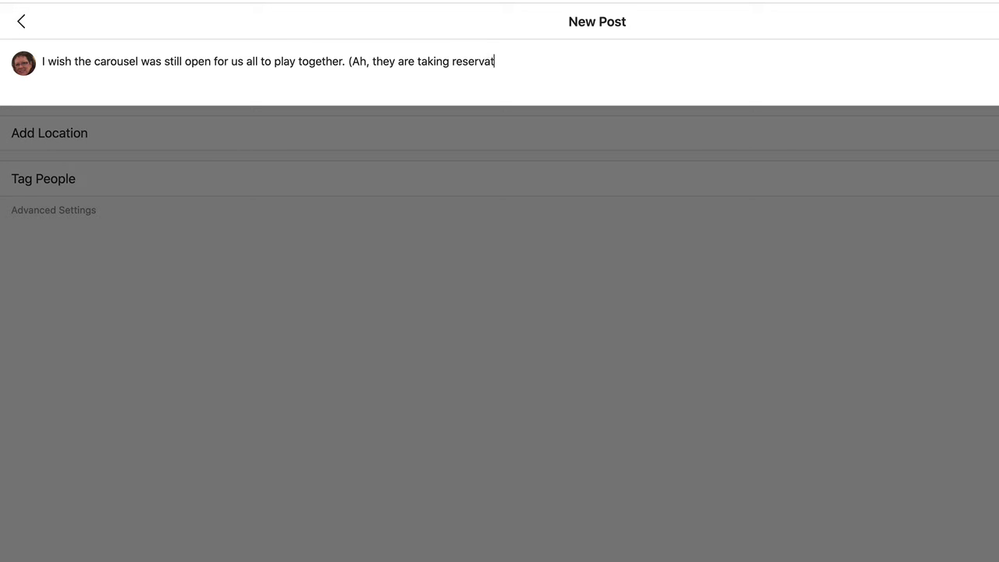
{"action": "type", "text": "ions for very small groups"}
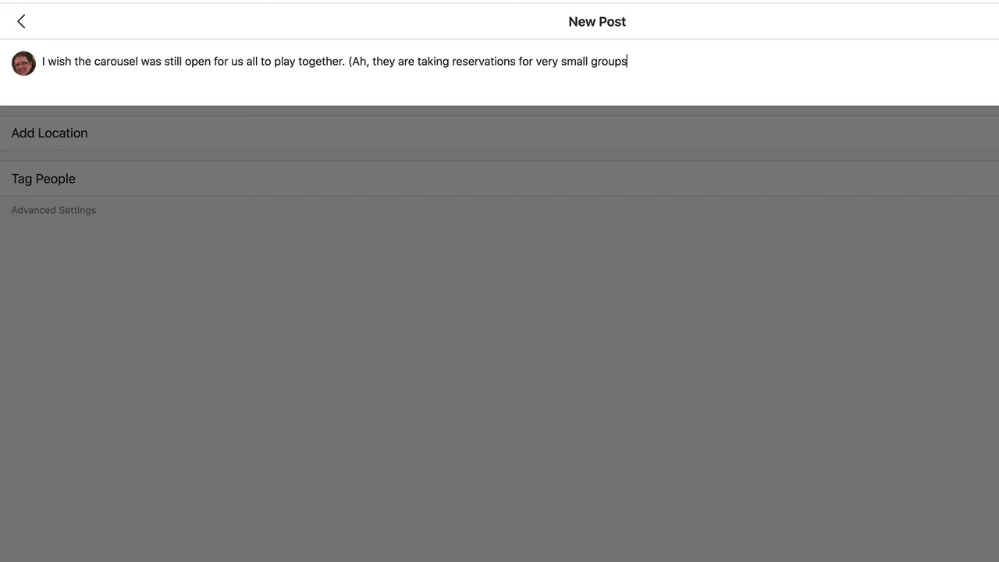
{"action": "type", "text": "!)"}
Finish the caption and share the carousel giraffe post
{"action": "left_click", "coordinate": [284, 108]}
{"action": "left_click", "coordinate": [976, 25]}
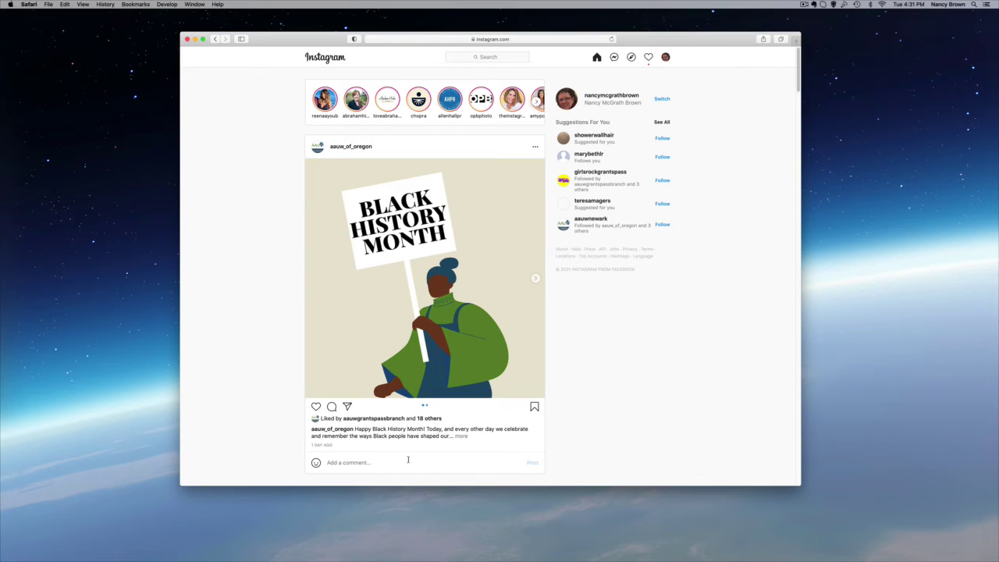
Open your profile from the feed sidebar, now showing 4 posts with the giraffe photo first
{"action": "scroll", "coordinate": [487, 224], "scroll_direction": "down", "scroll_amount": 5}
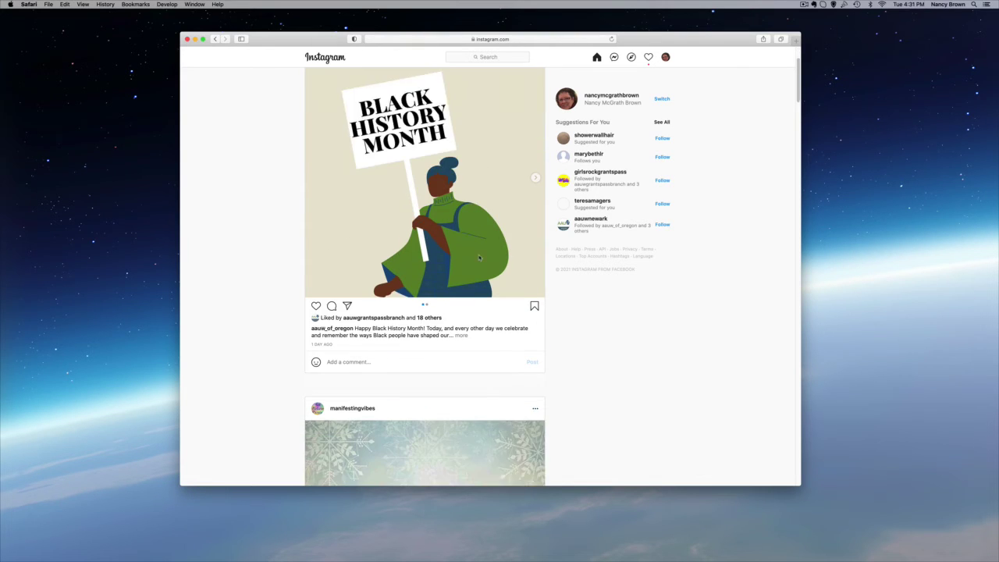
{"action": "scroll", "coordinate": [480, 258], "scroll_direction": "up", "scroll_amount": 5}
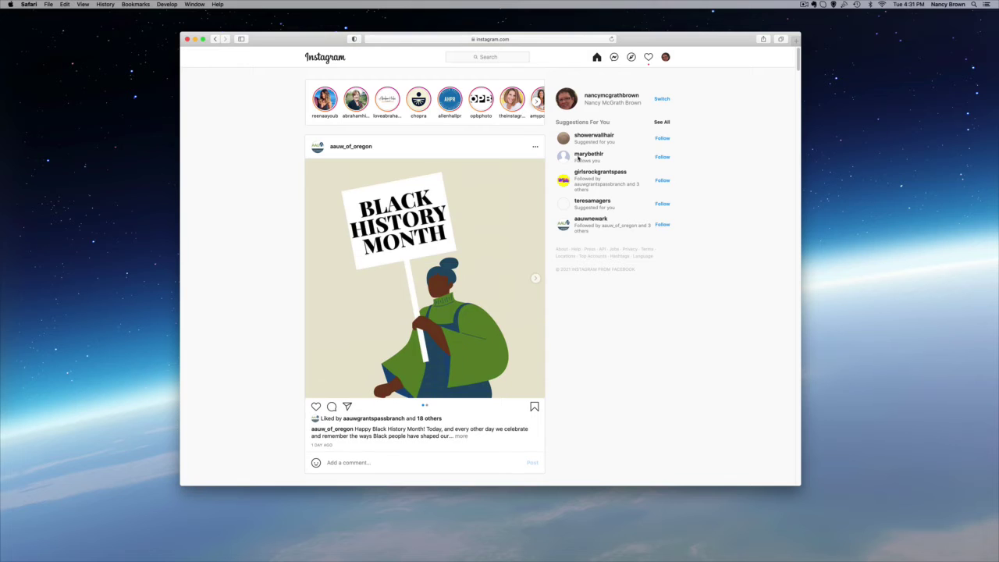
{"action": "left_click", "coordinate": [619, 94]}
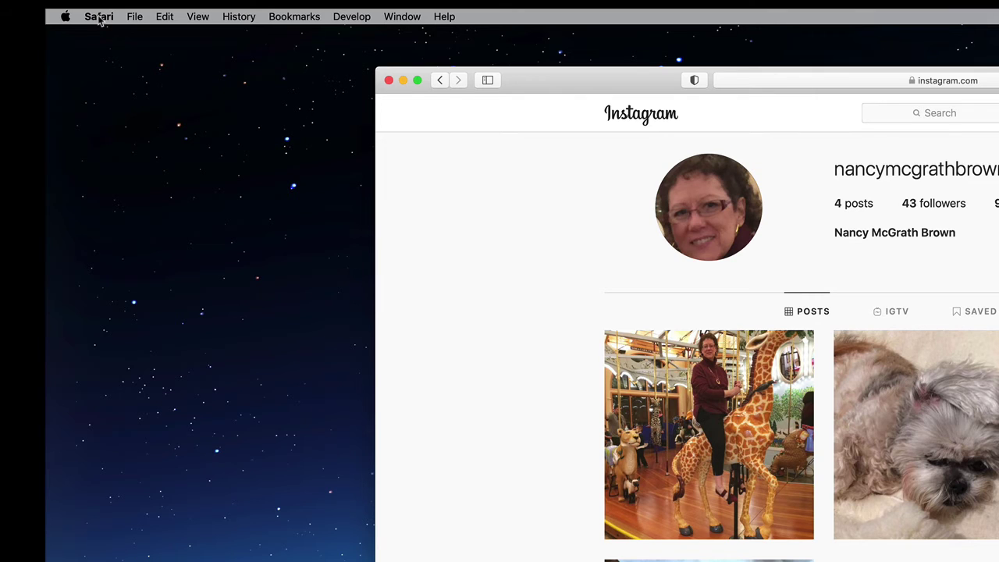
{"action": "left_click", "coordinate": [99, 17]}
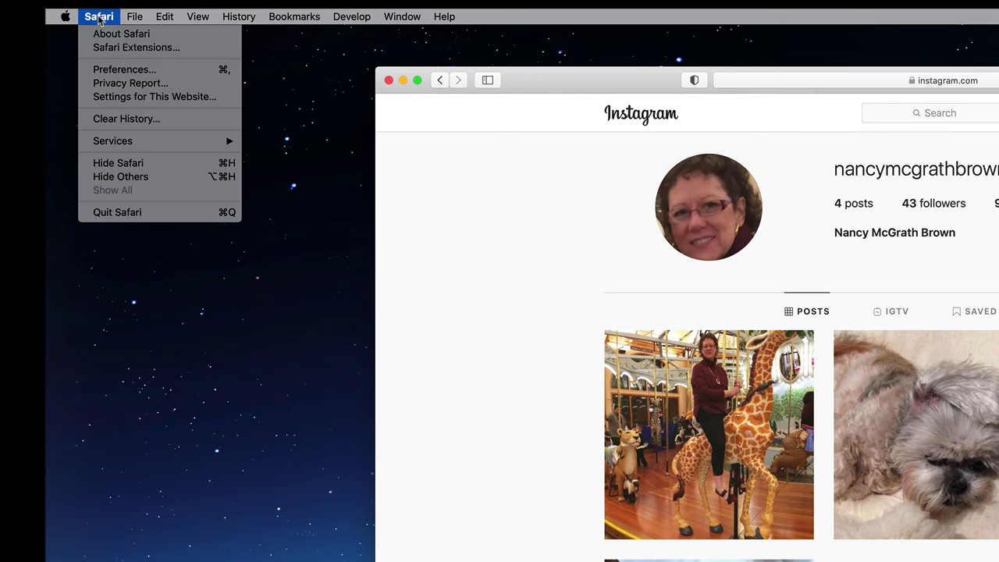
{"action": "left_click", "coordinate": [110, 69]}
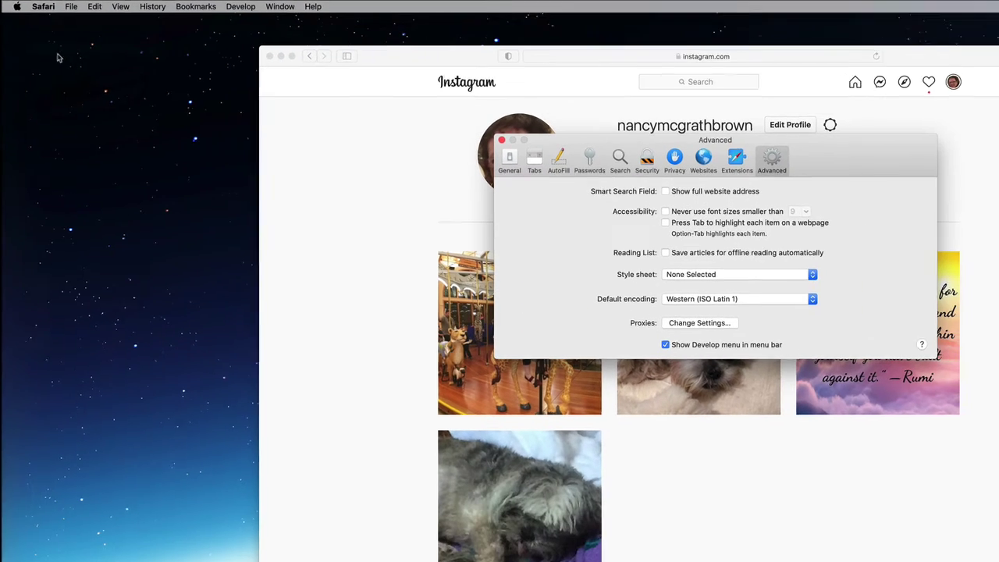
{"action": "left_click", "coordinate": [759, 160]}
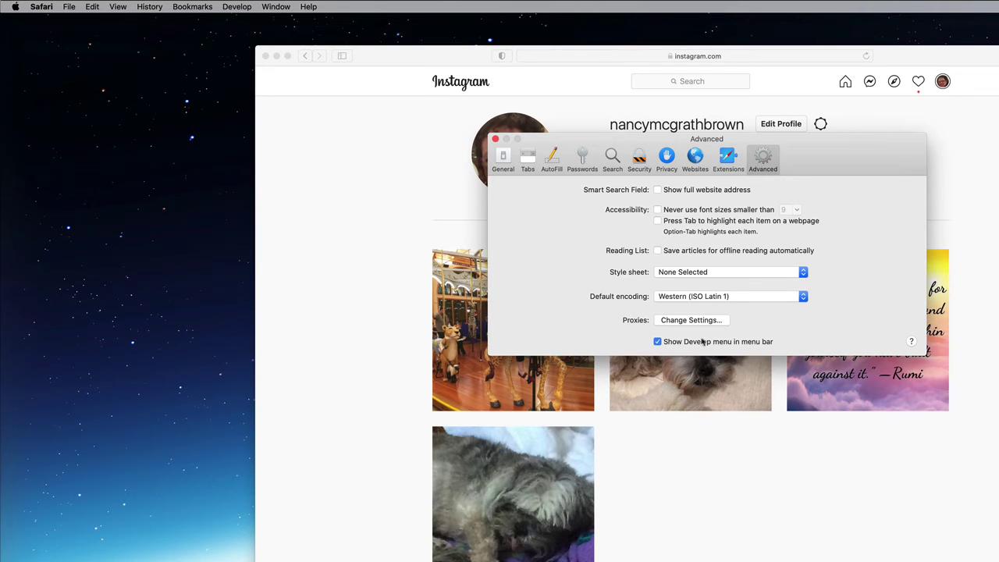
{"action": "left_click", "coordinate": [658, 341]}
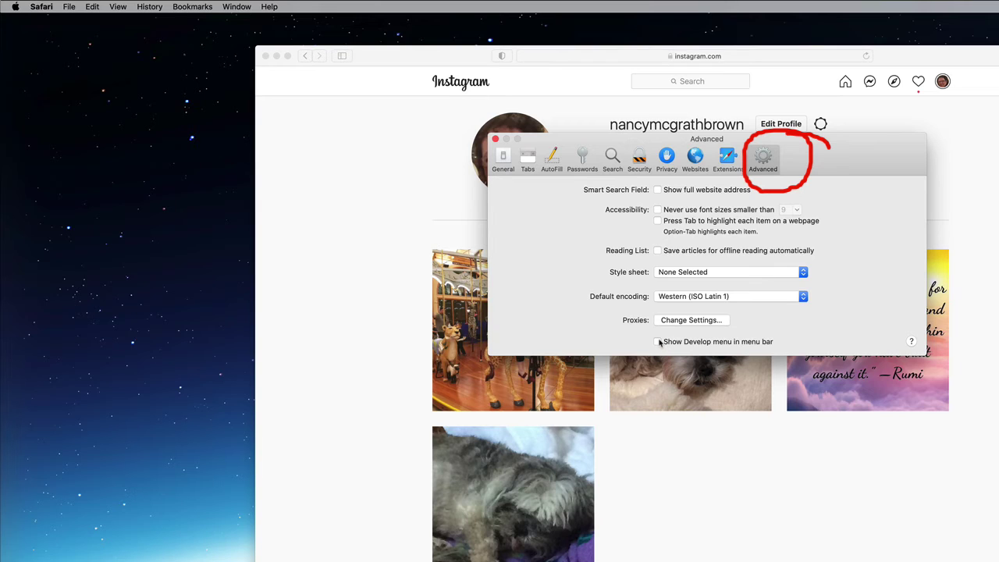
{"action": "left_click", "coordinate": [658, 342]}
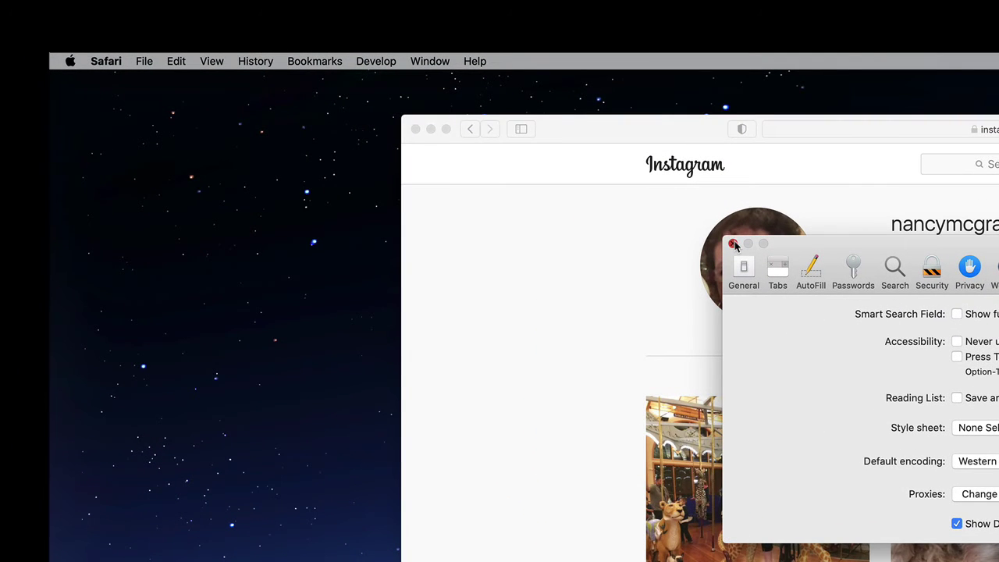
{"action": "left_click", "coordinate": [734, 245]}
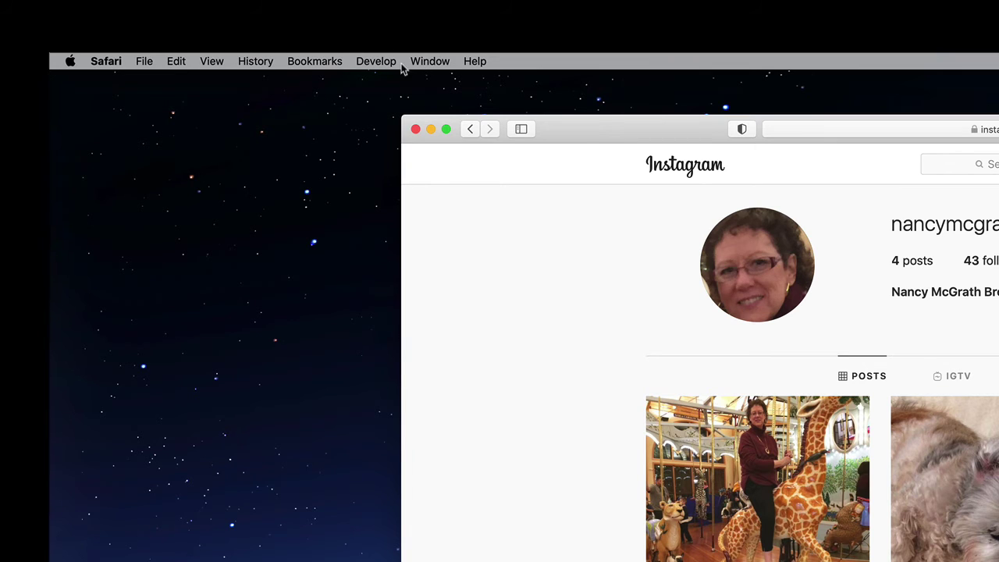
Set Safari's Develop > User Agent to 'Safari — iOS 13.1.3 — iPhone'
{"action": "left_click", "coordinate": [378, 63]}
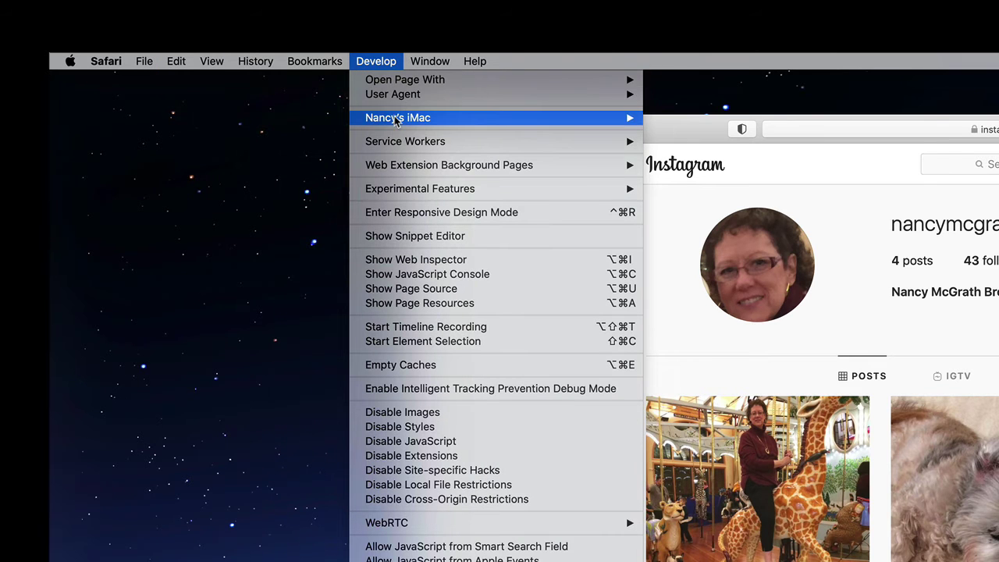
{"action": "mouse_move", "coordinate": [394, 94]}
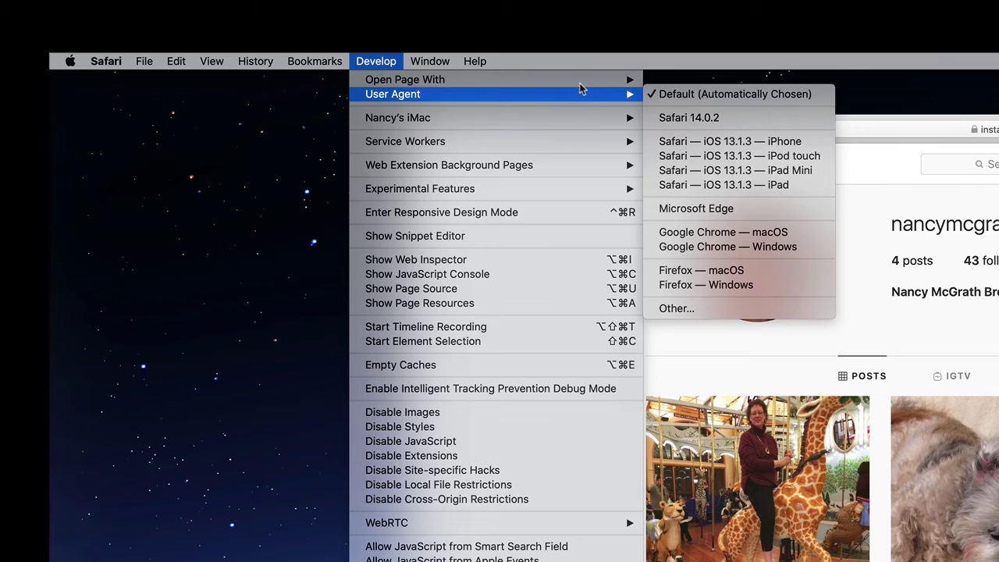
{"action": "mouse_move", "coordinate": [579, 96]}
{"action": "left_click", "coordinate": [797, 141]}
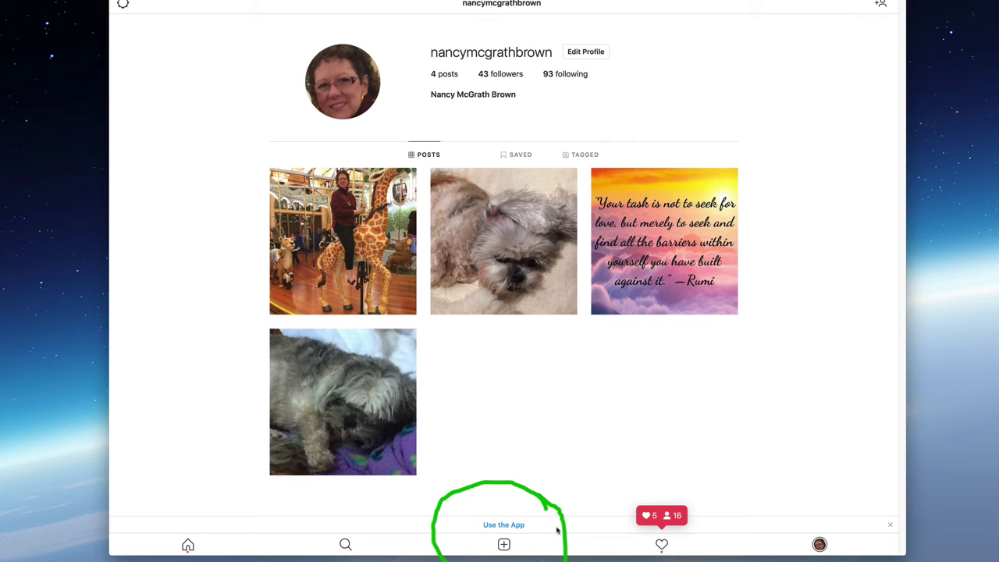
Start a new photo post using smile cropped.jpg from the Desktop
{"action": "left_click", "coordinate": [503, 545]}
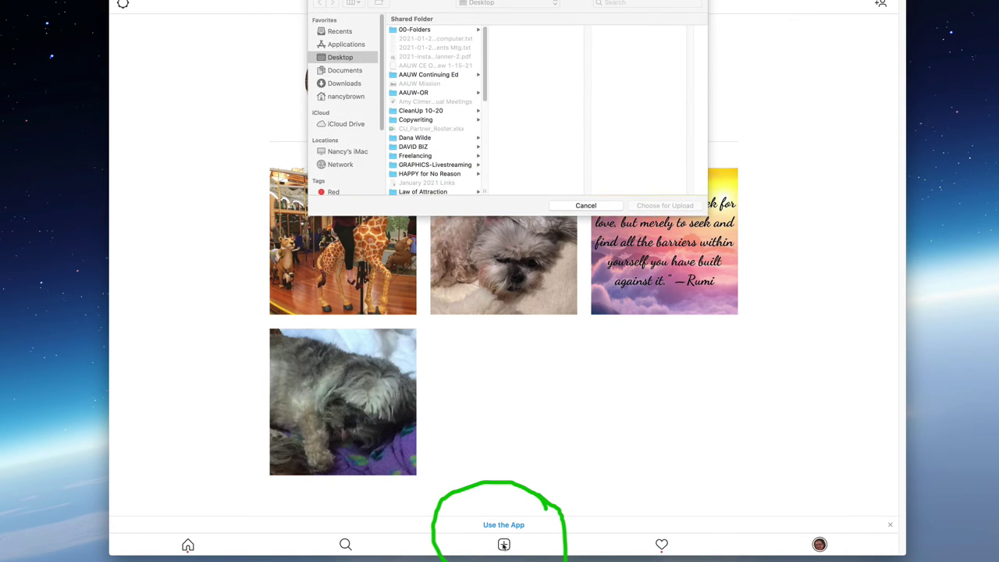
{"action": "scroll", "coordinate": [467, 140], "scroll_direction": "down", "scroll_amount": 10}
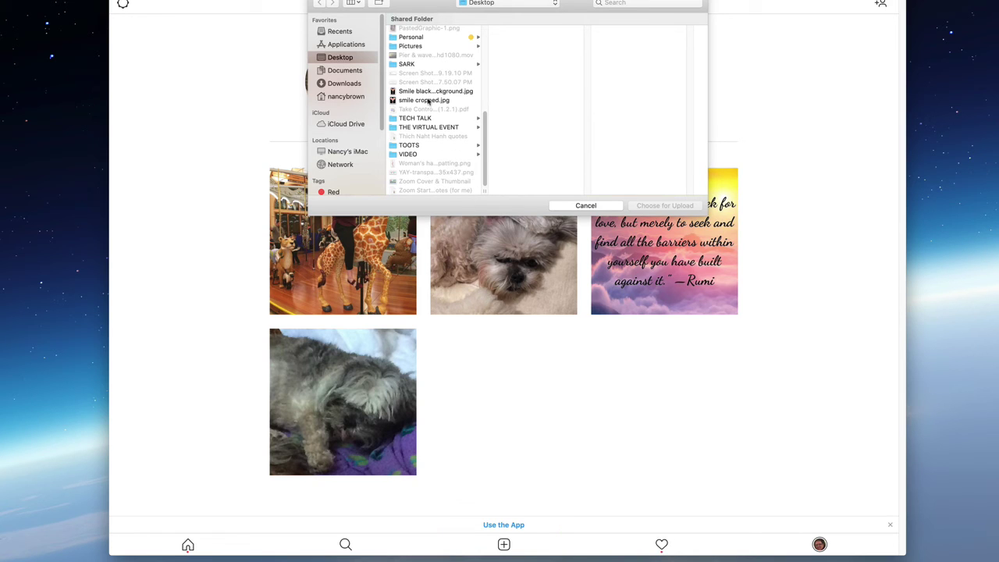
{"action": "left_click", "coordinate": [428, 101]}
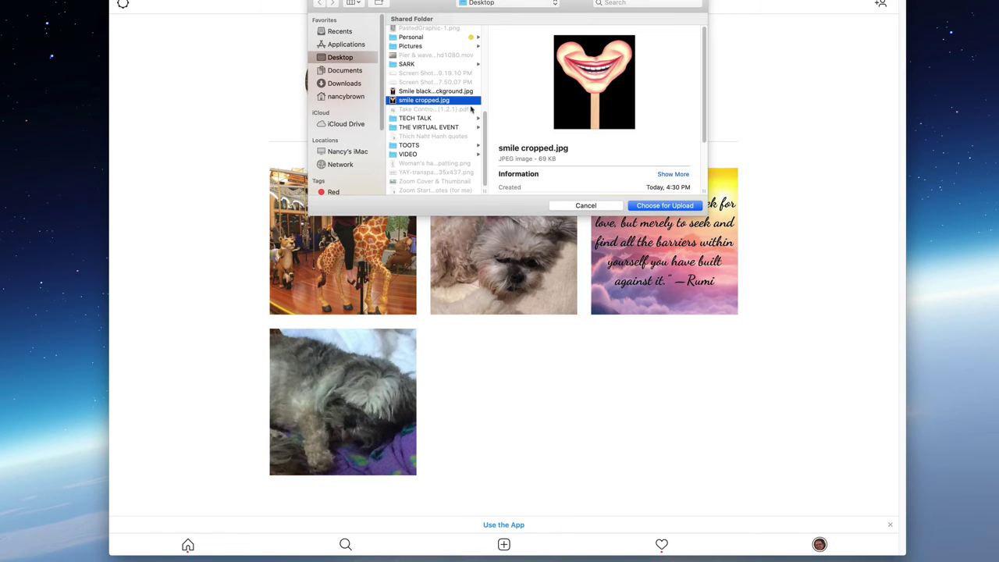
{"action": "left_click", "coordinate": [668, 206]}
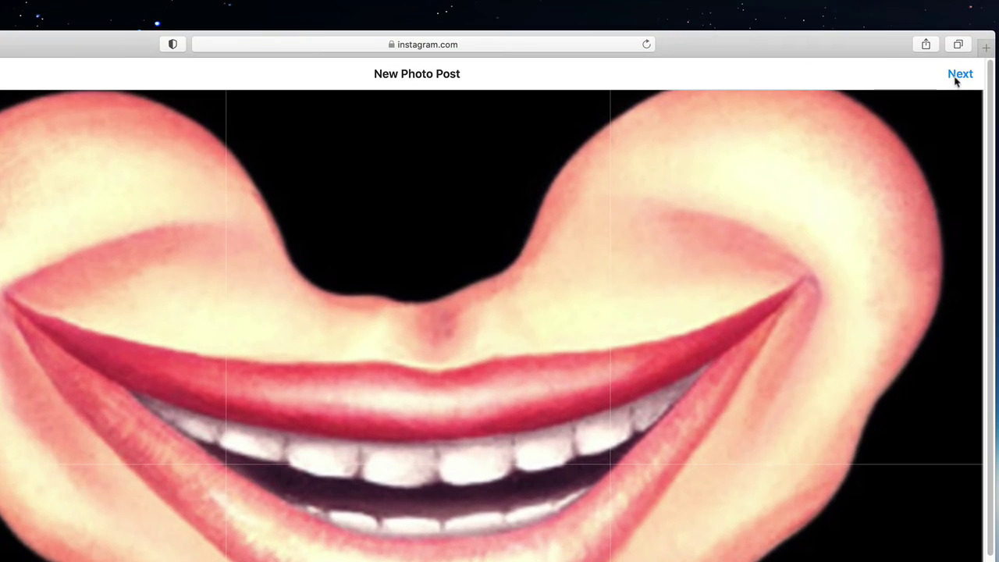
Paste the prepared caption for the smile-on-a-stick photo, change 'if' to 'is', and share it
{"action": "left_click", "coordinate": [958, 75]}
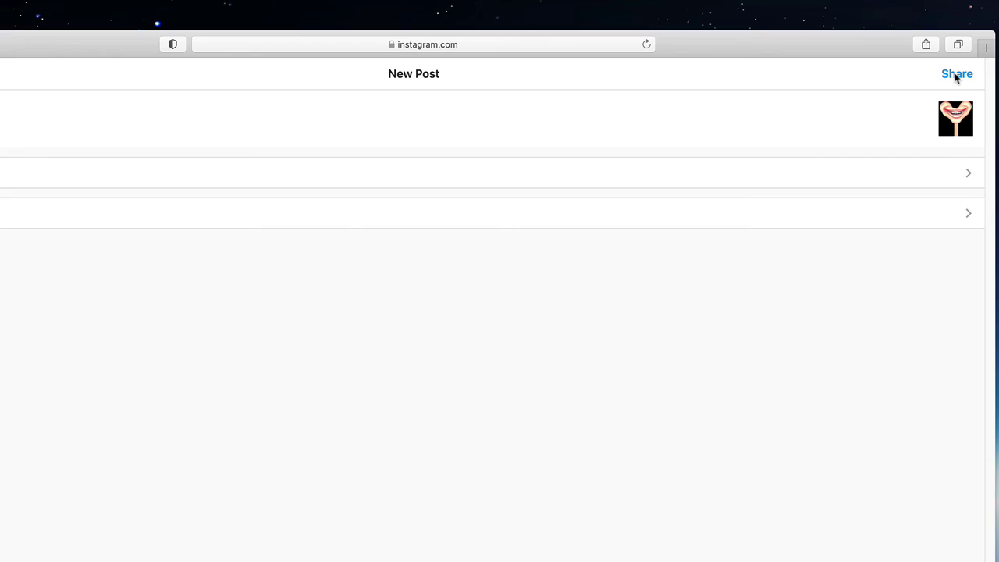
{"action": "left_click", "coordinate": [96, 107]}
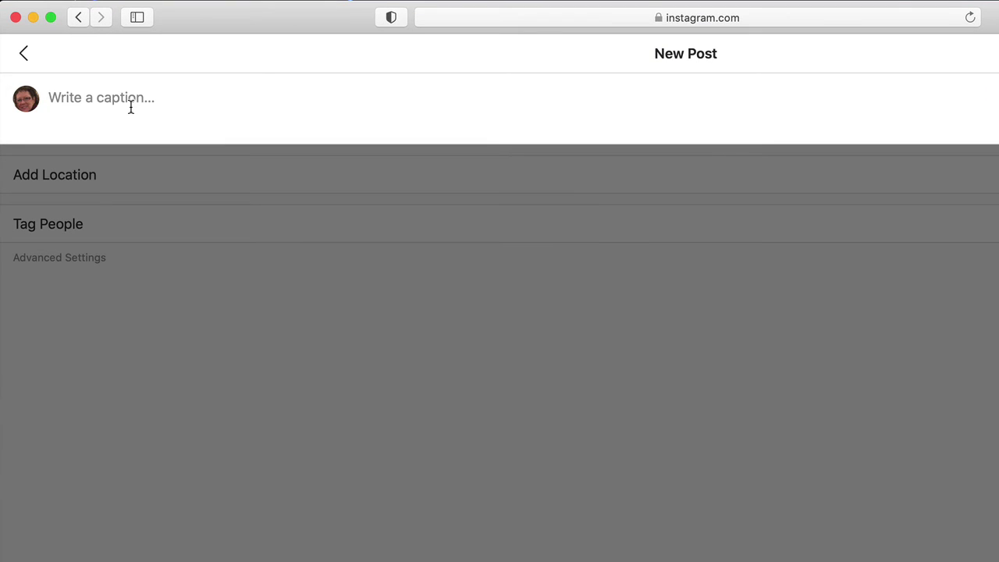
{"action": "type", "text": "The smile-on-a-stick if my favorite way to feel better when things aren't as fun as I'd like. (Used mine for every chemo session years ago - and it worked!)"}
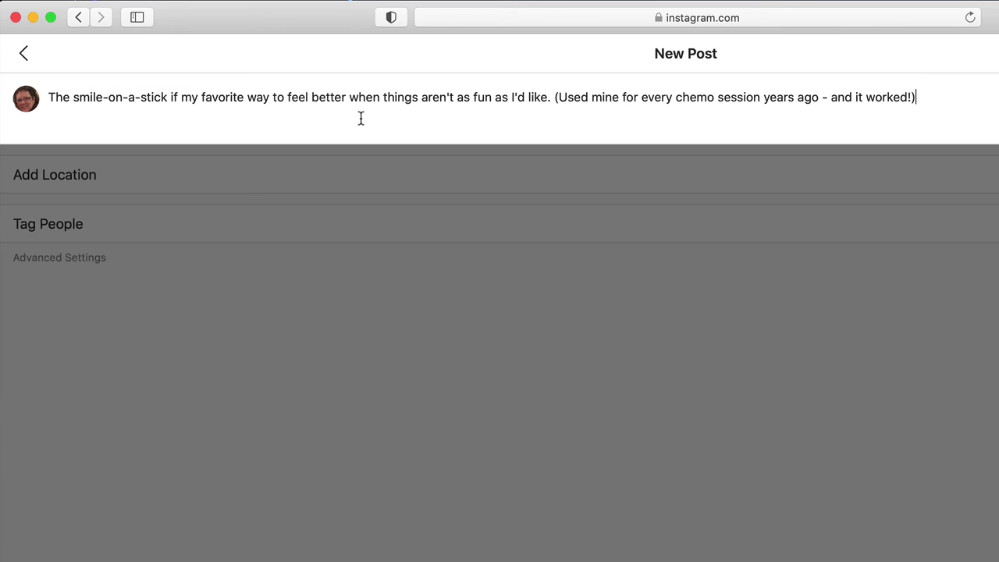
{"action": "left_click", "coordinate": [180, 96]}
{"action": "key", "text": "BackSpace"}
{"action": "type", "text": "s"}
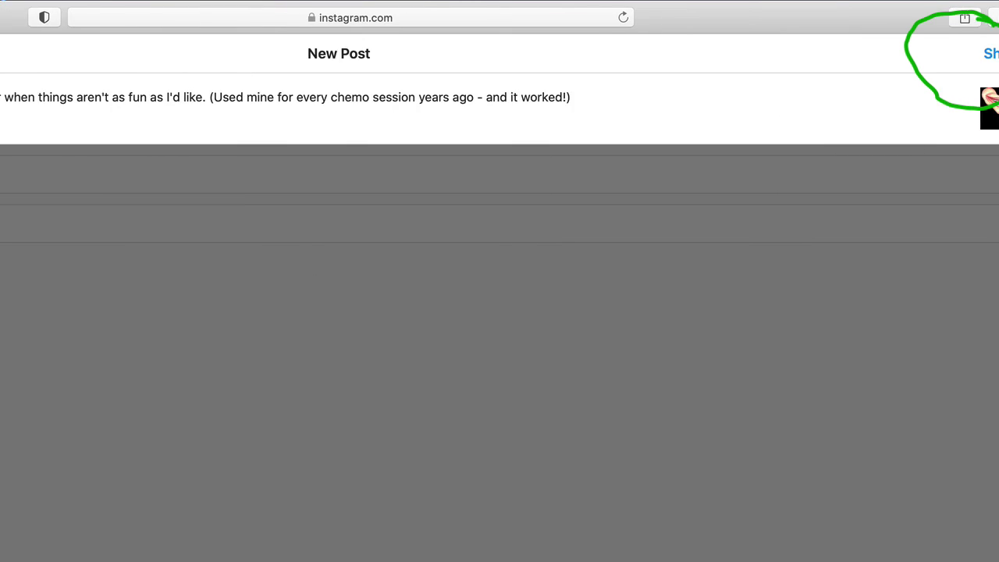
{"action": "left_click", "coordinate": [959, 61]}
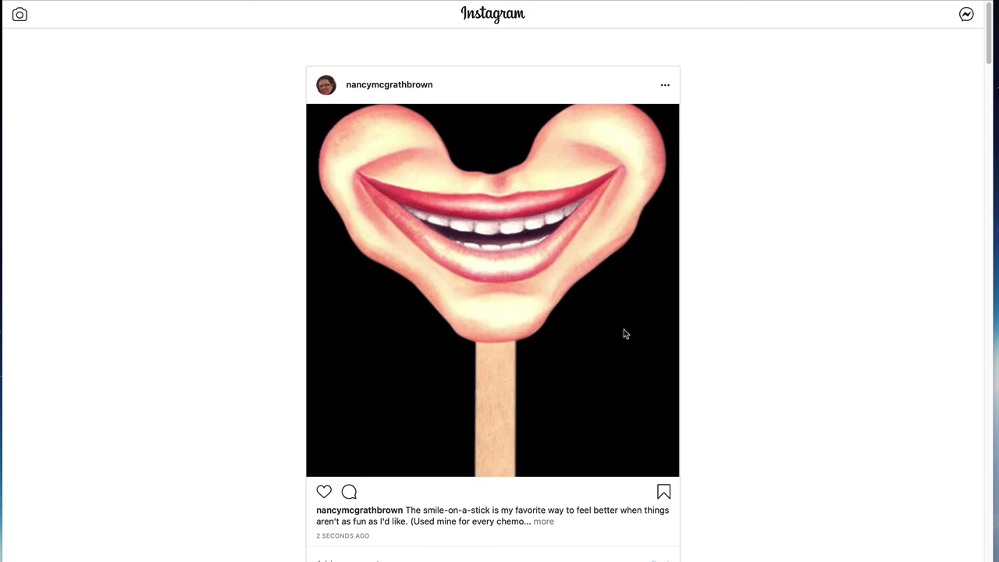
Scroll the home feed to view the new smile-on-a-stick post at the top
{"action": "scroll", "coordinate": [755, 411], "scroll_direction": "down", "scroll_amount": 5}
{"action": "scroll", "coordinate": [754, 412], "scroll_direction": "up", "scroll_amount": 5}
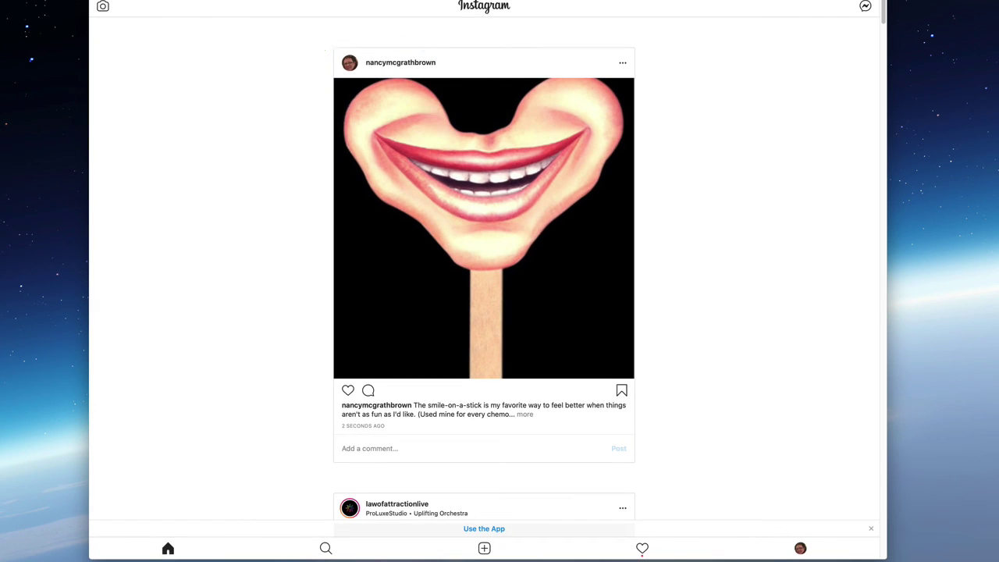
Go to the profile grid to check it lists 5 posts with the smile-on-a-stick image first
{"action": "left_click", "coordinate": [800, 550]}
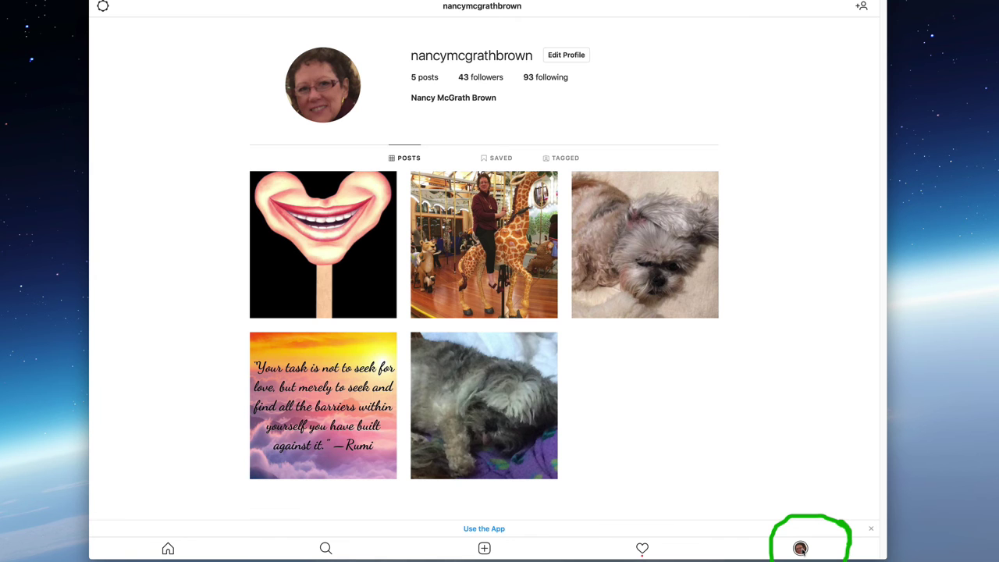